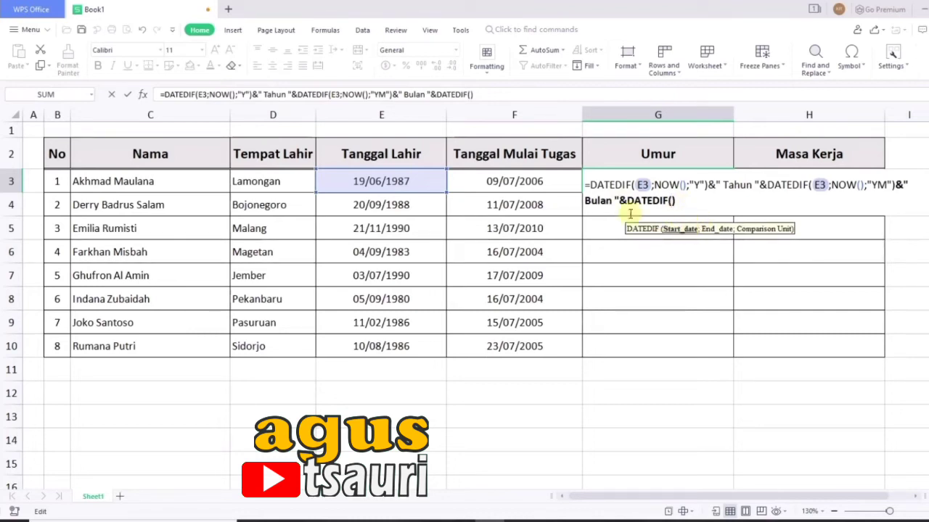
Complete the third DATEDIF in the G3 Umur formula as DATEDIF(E3;NOW();"MD") to count the remaining days.
click(428, 179)
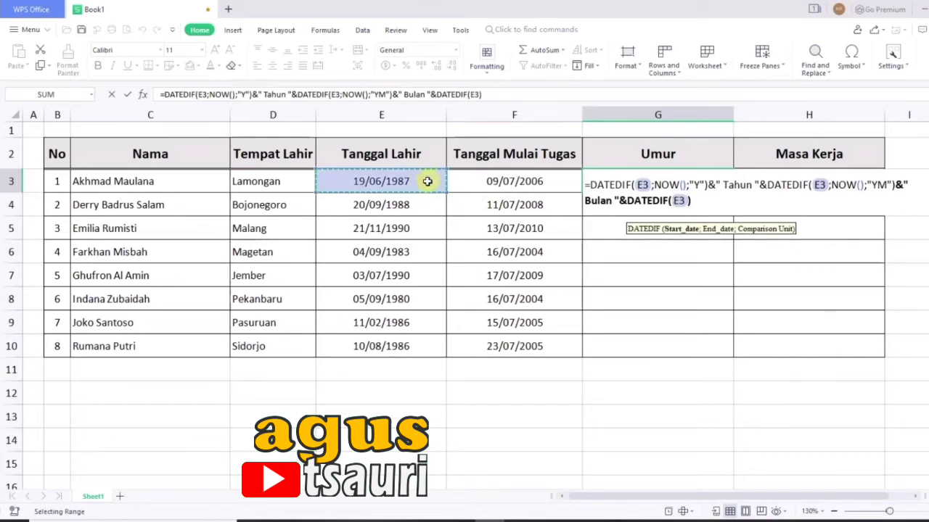
text(;)
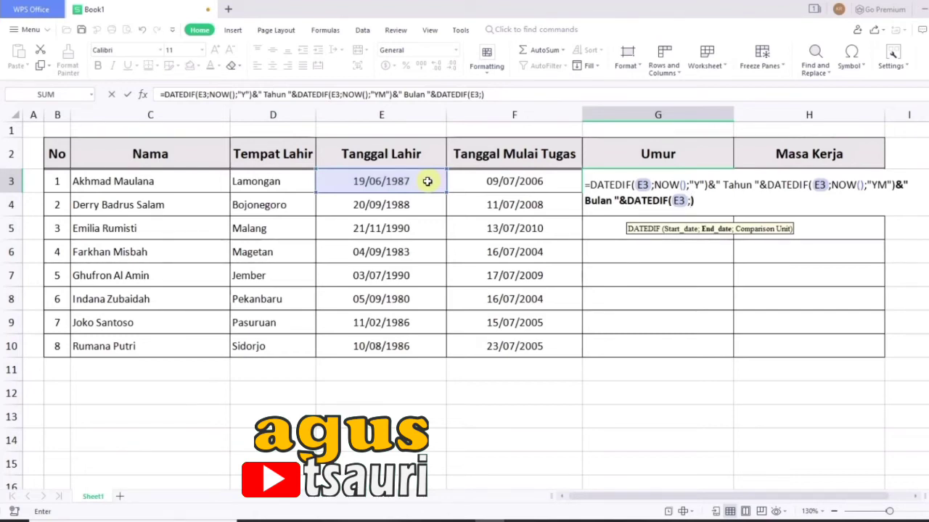
text(no)
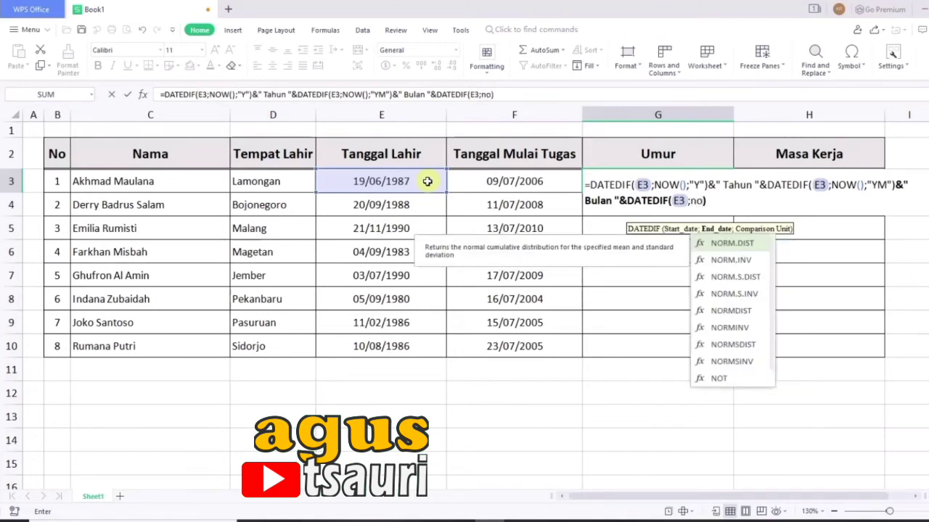
text(w)
key(BackSpace)
key(BackSpace)
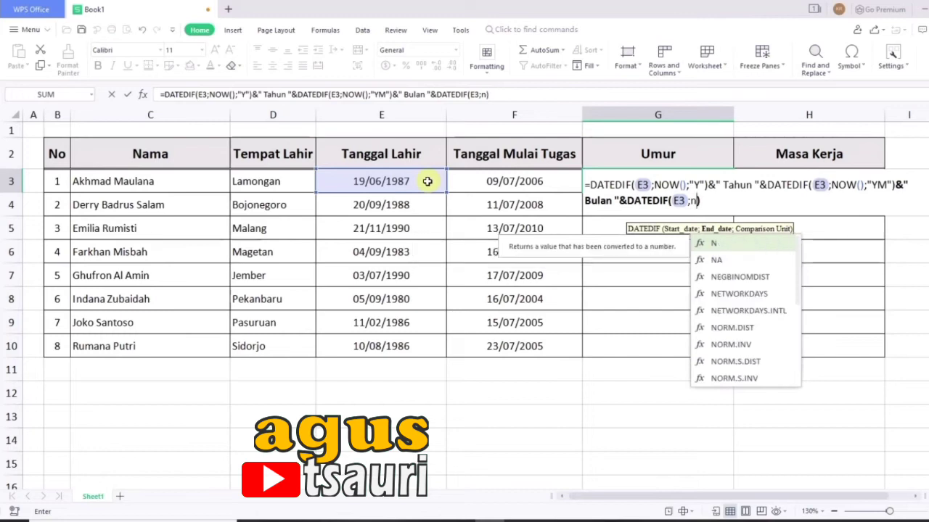
text(ow)
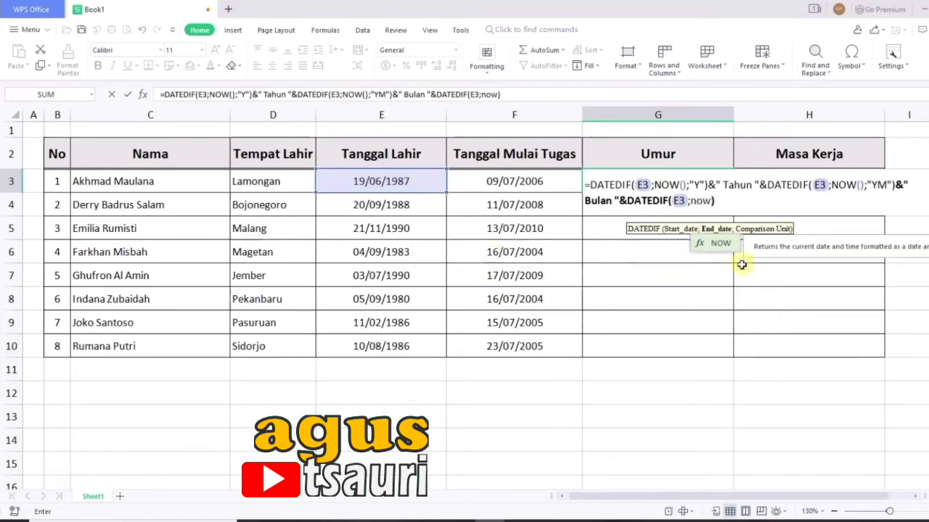
double_click(722, 244)
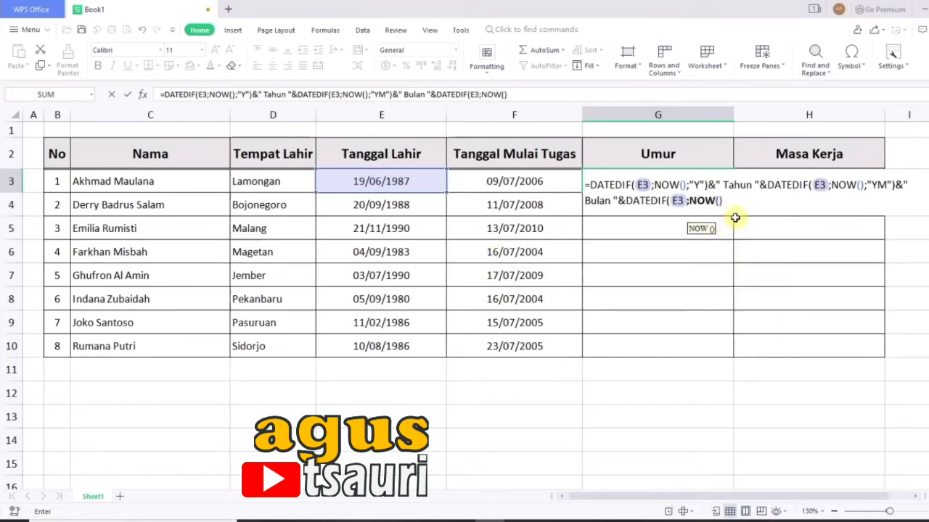
text();)
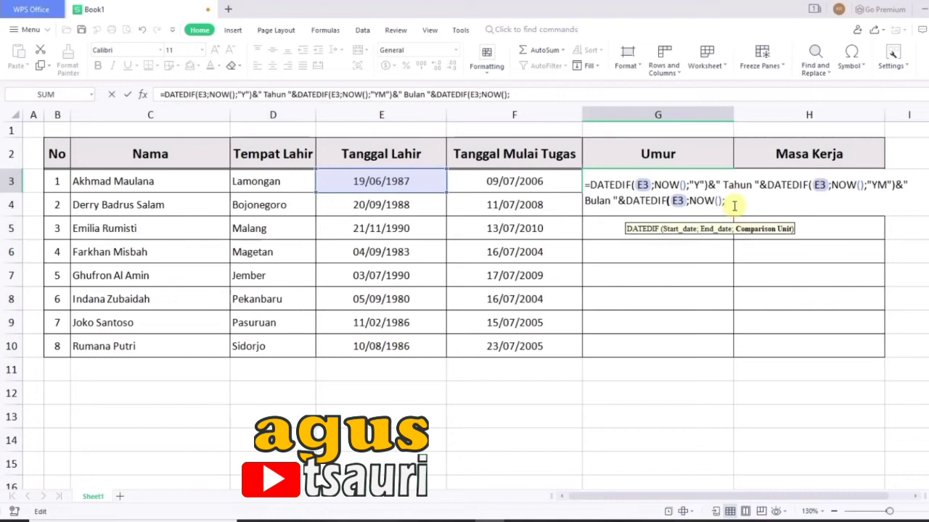
text("MD"))
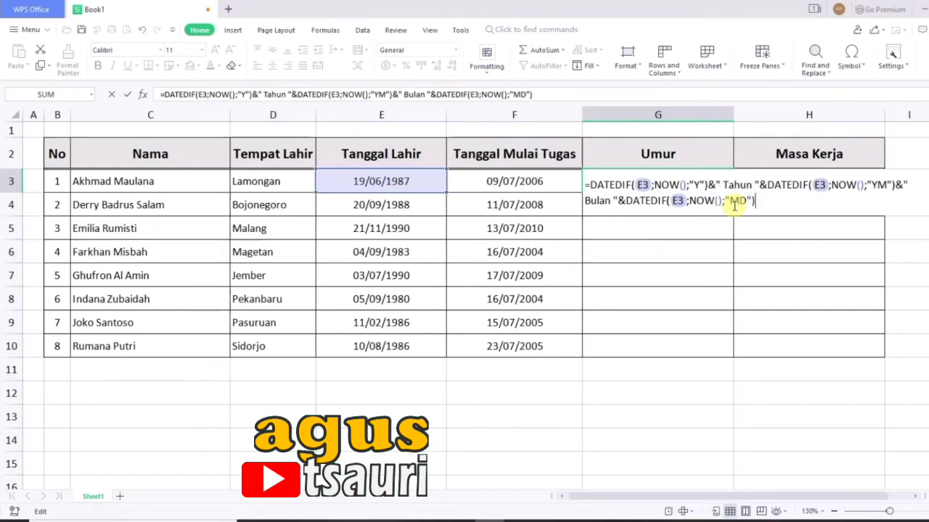
Append &" Hari" to the age formula in G3, commit it and reselect the cell.
text(&" Hari)
key(Return)
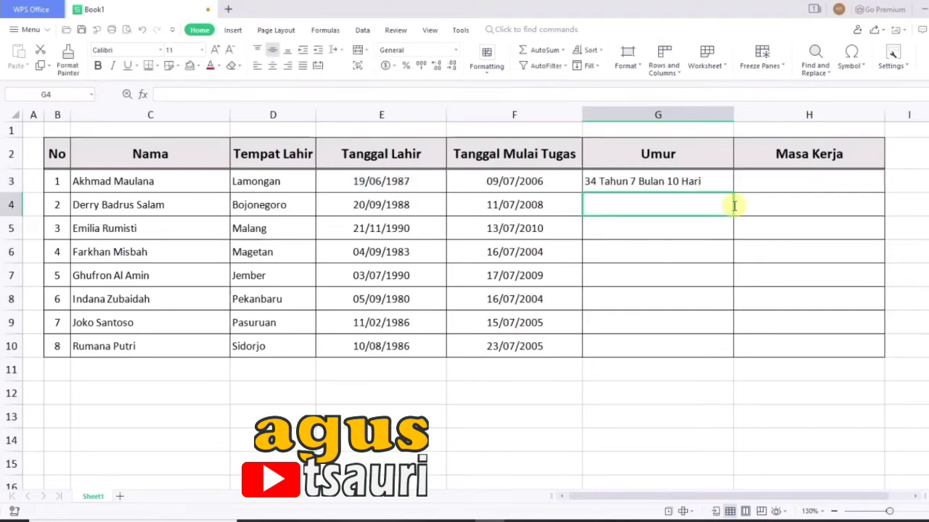
click(655, 184)
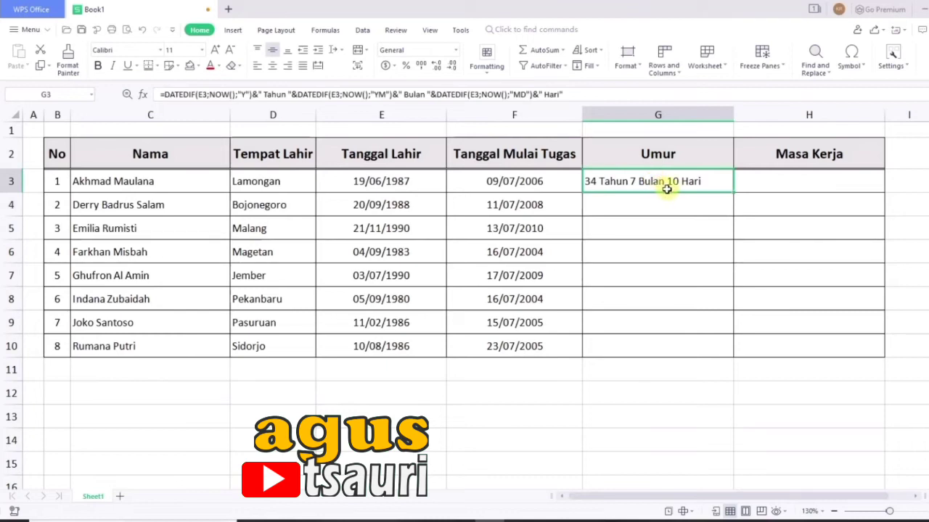
Begin the Masa Kerja formula in H3 with =DATEDIF(F3;NOW();"Y")&" Tahun " for the full years of service.
click(789, 186)
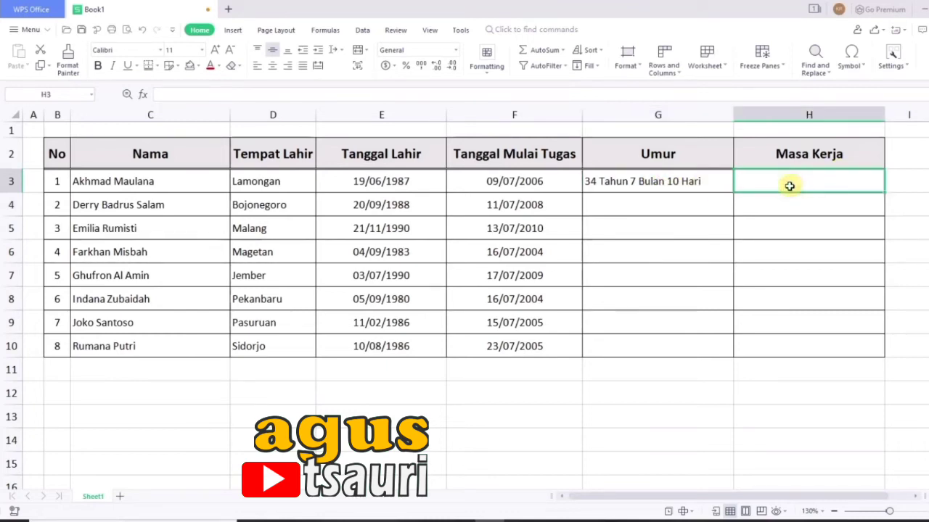
text(=)
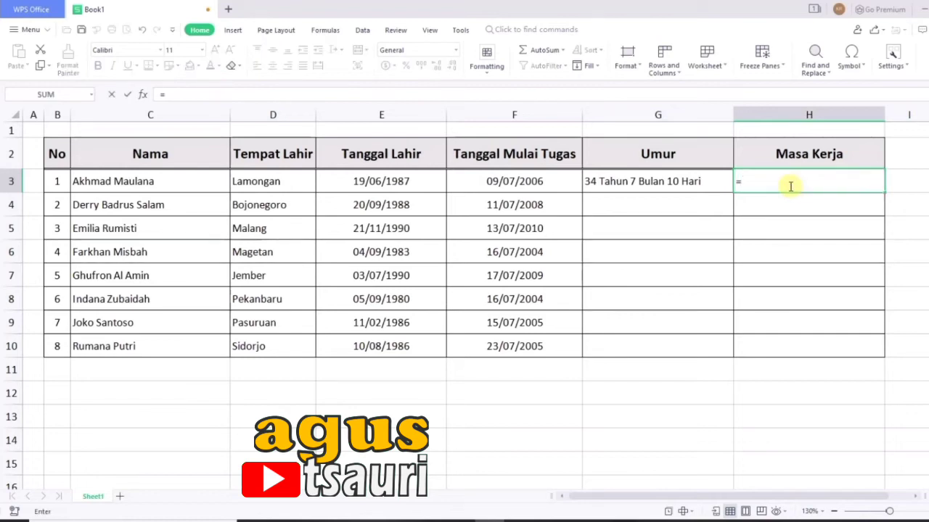
text(da)
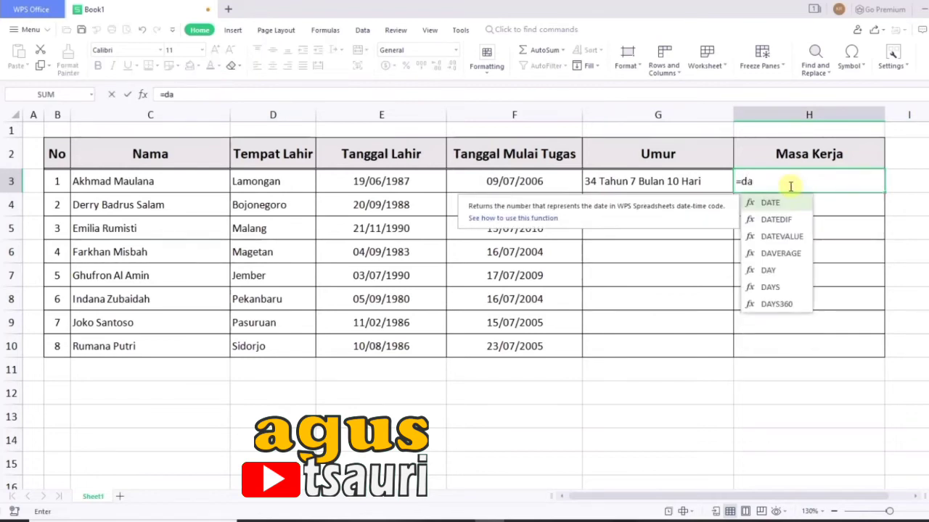
double_click(777, 220)
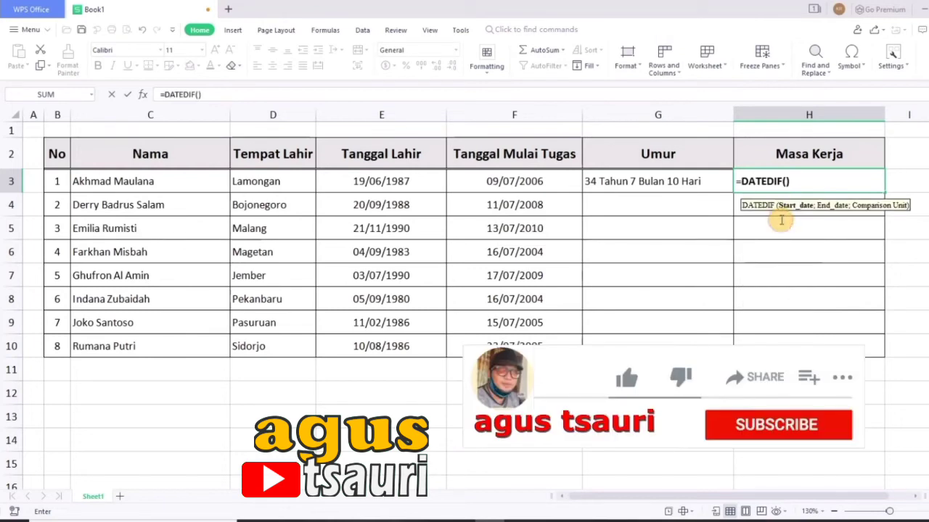
click(537, 182)
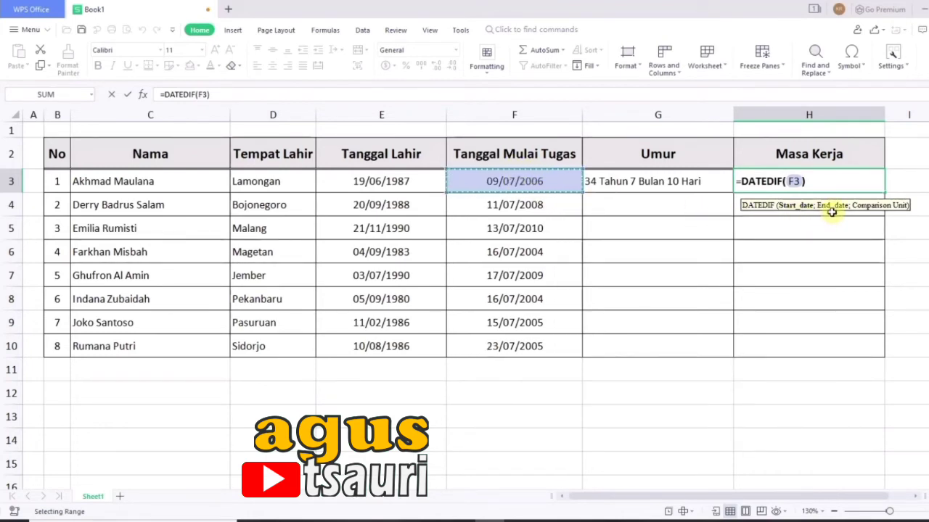
text(;)
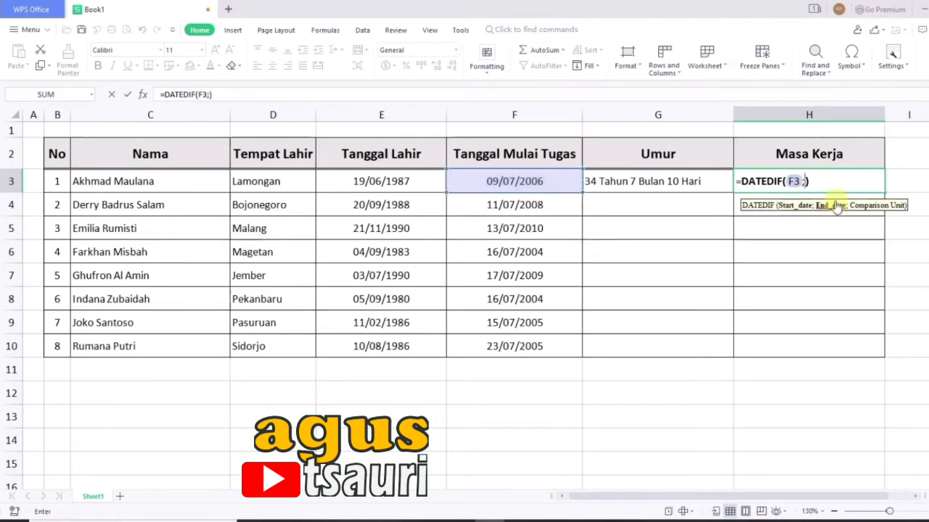
text(now)
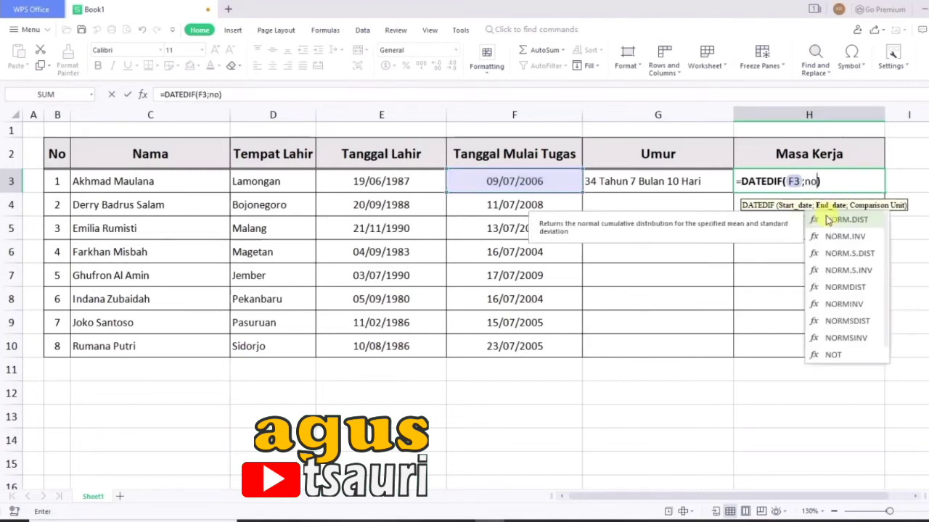
double_click(833, 224)
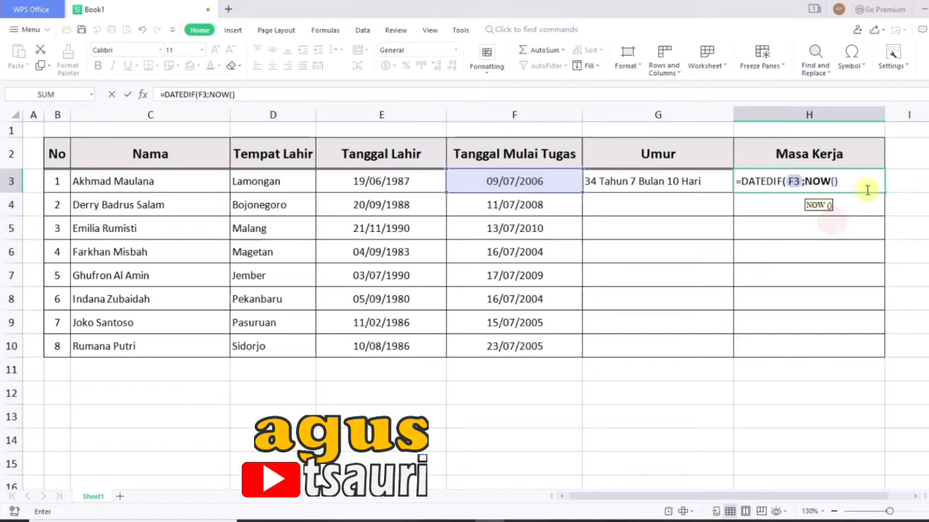
text(;)
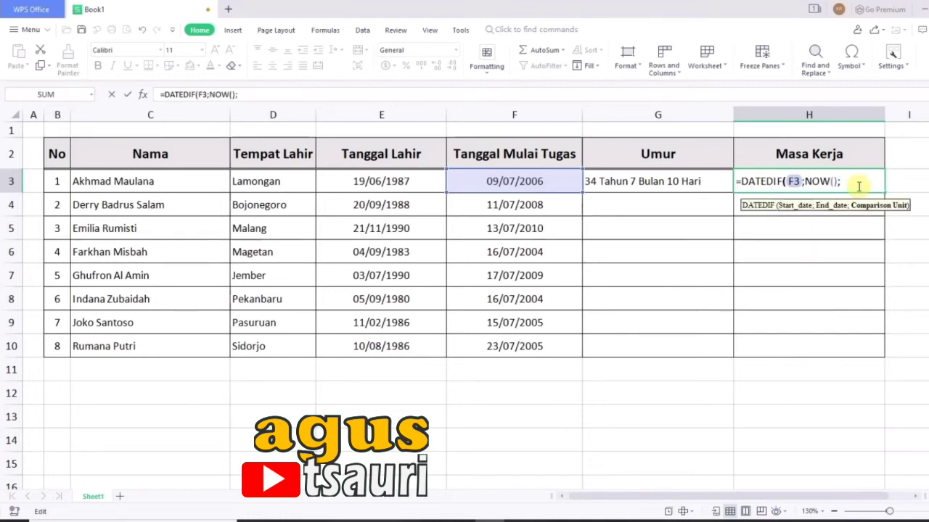
text("Y"))
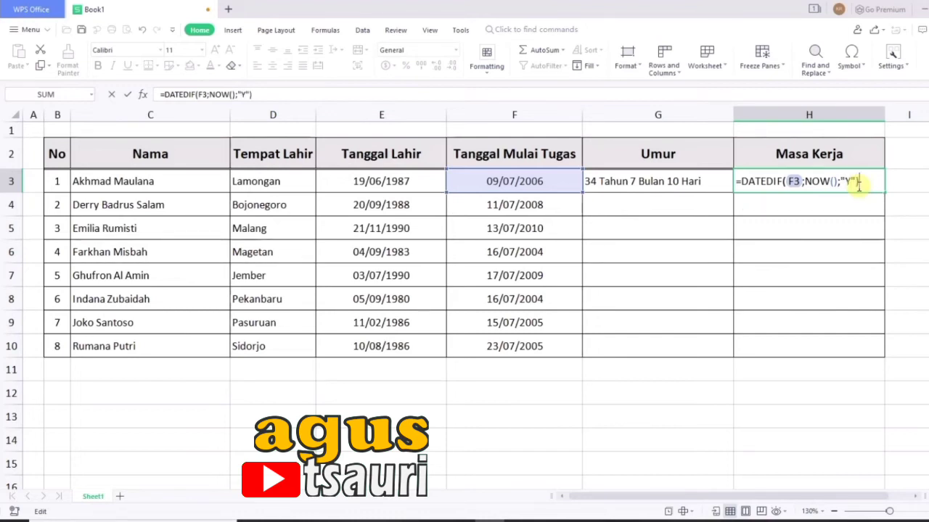
text(&" Tahun)
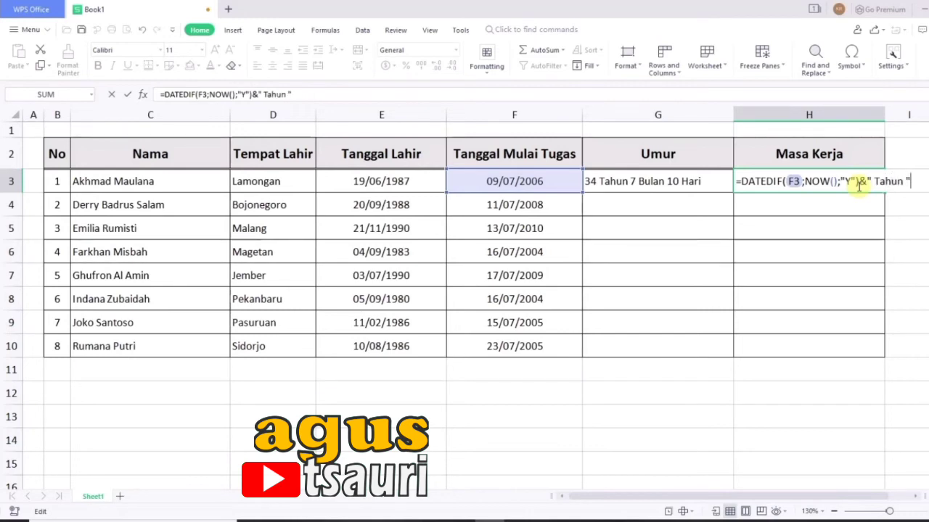
Extend the H3 formula with &DATEDIF(F3;NOW();"YM")&" Bulan " for the remaining months of service.
text( "&DA)
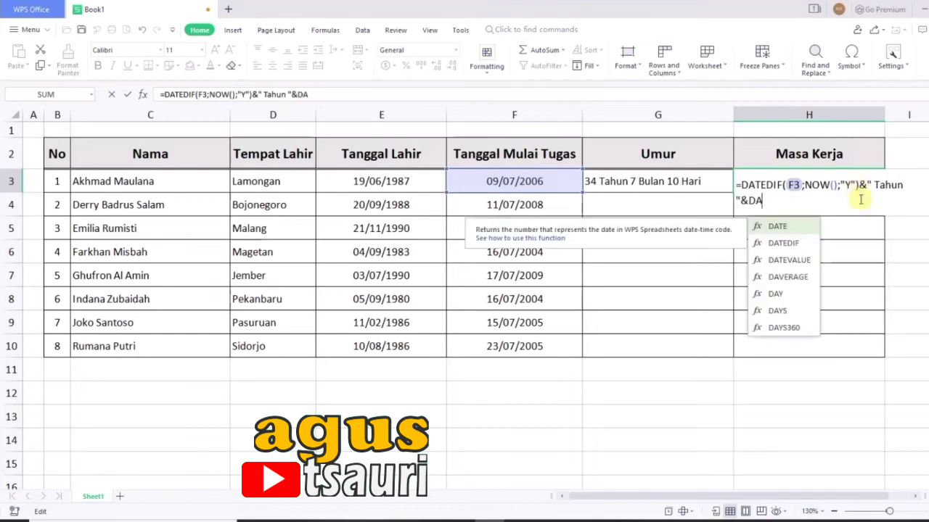
double_click(791, 248)
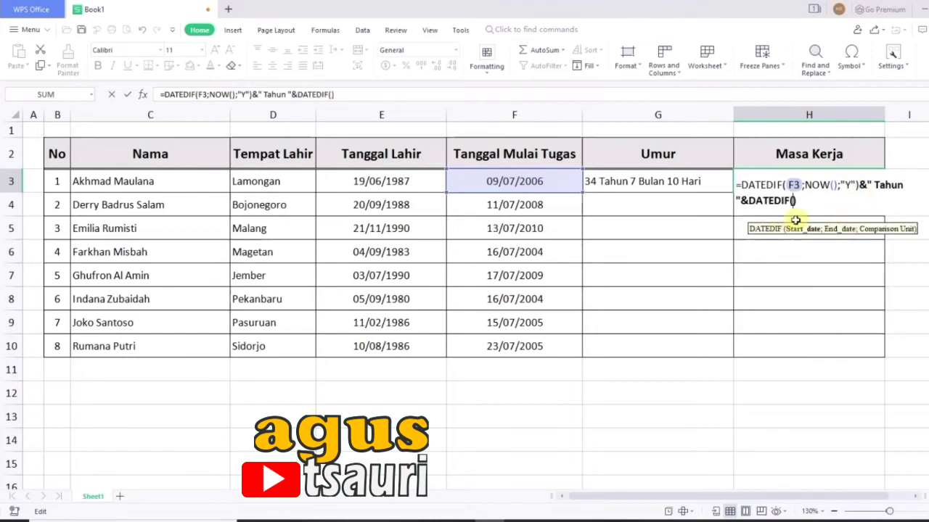
click(542, 180)
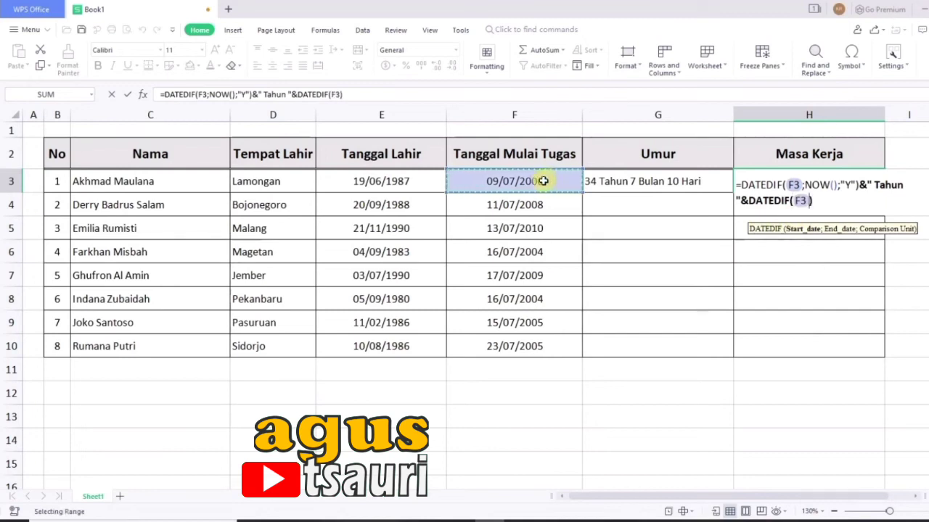
text(;)
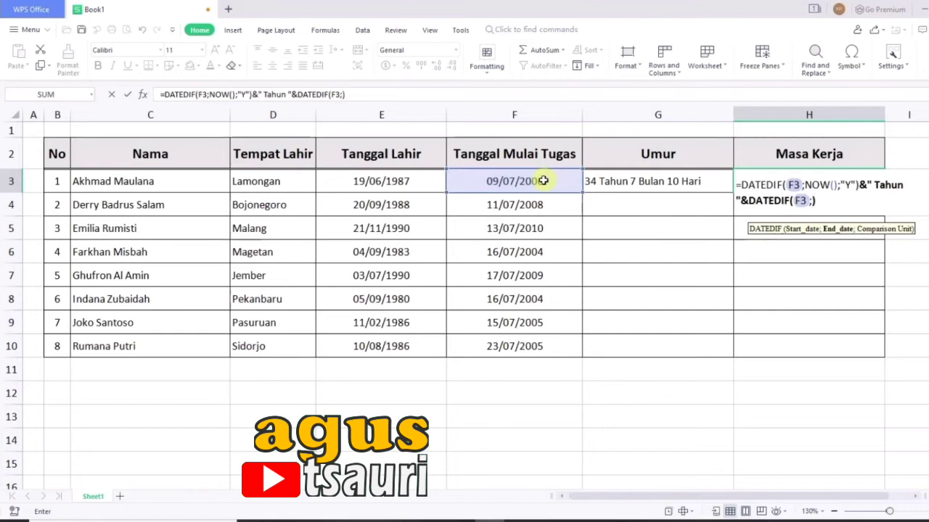
text(NOW)
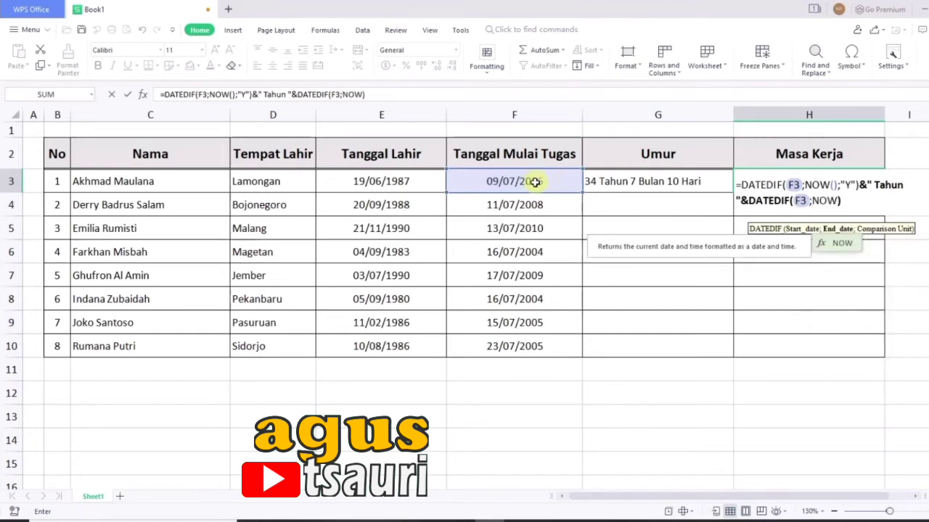
double_click(827, 243)
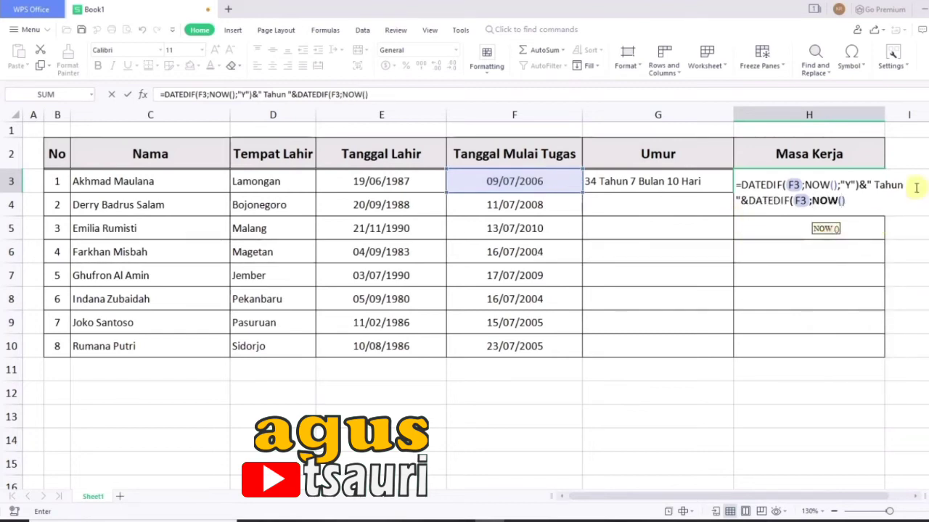
click(858, 200)
text())
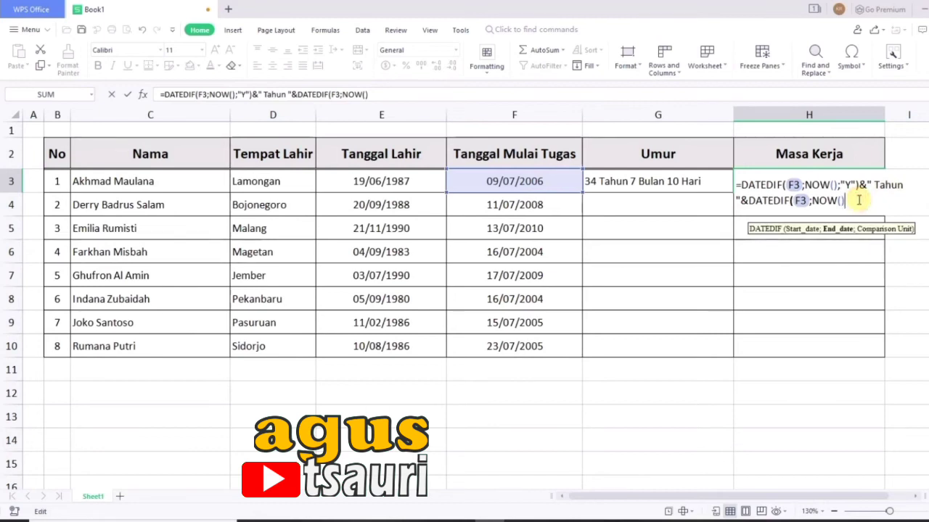
text(;)
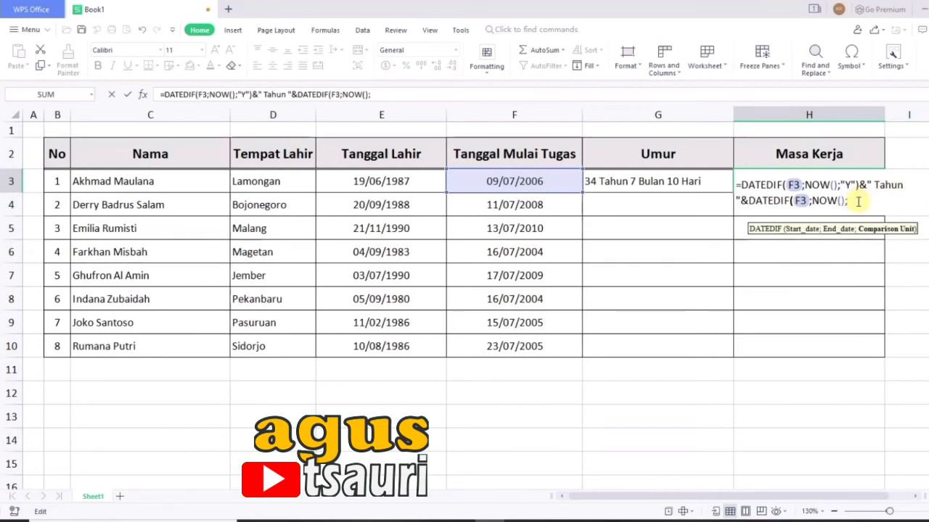
text("YM"))
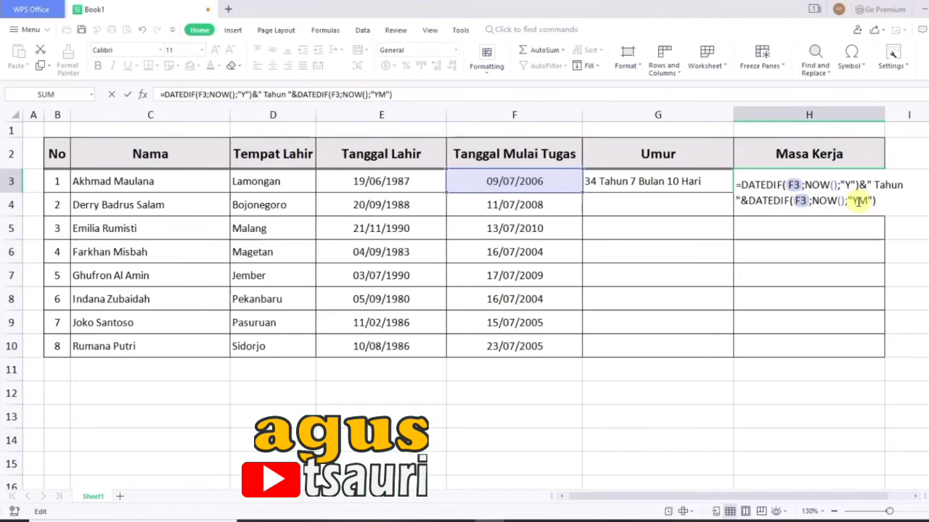
text(&" Bulan "$)
key(BackSpace)
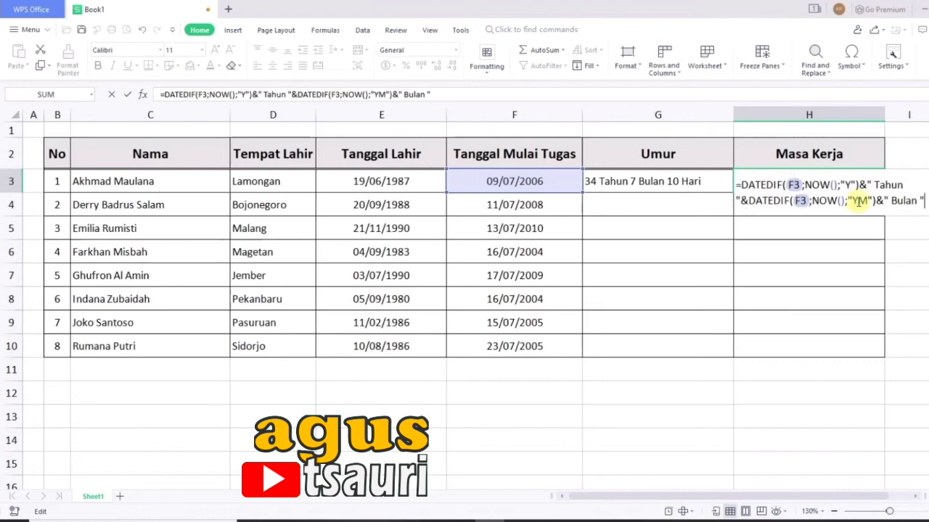
Finish the Masa Kerja formula in H3 with &DATEDIF(F3;NOW();"MD")&" Hari" for the remaining days of service and commit it.
text(&)
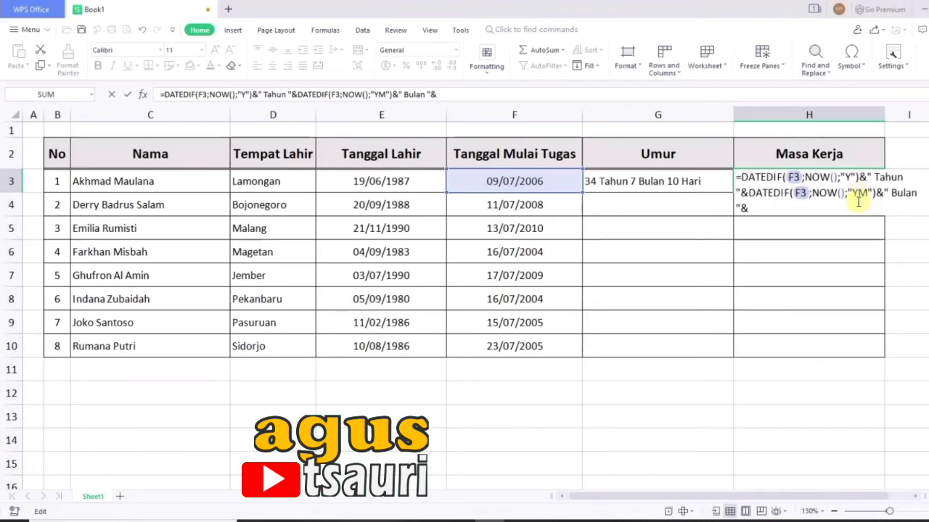
text(DA)
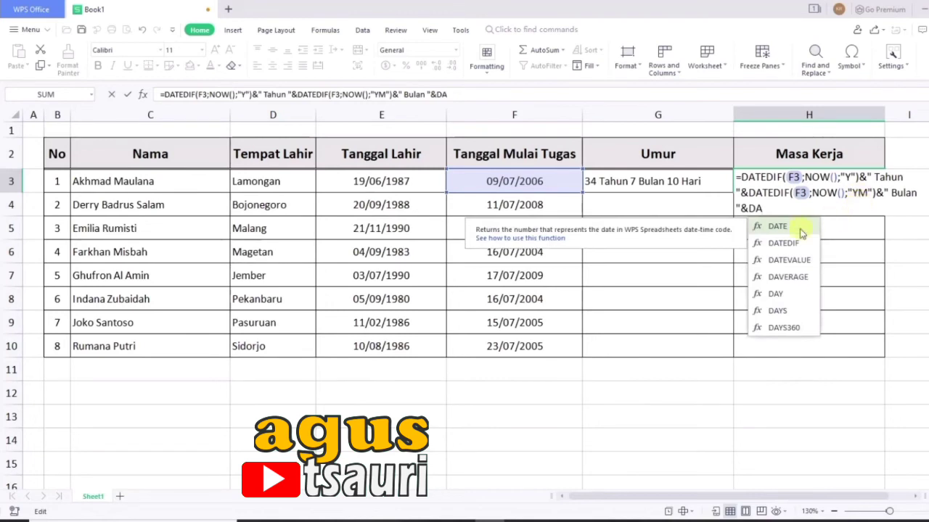
double_click(786, 244)
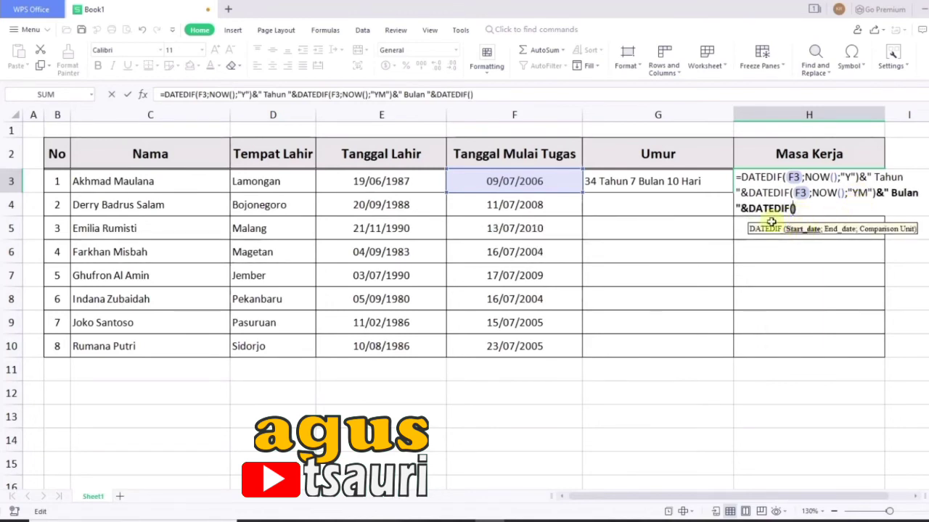
click(524, 181)
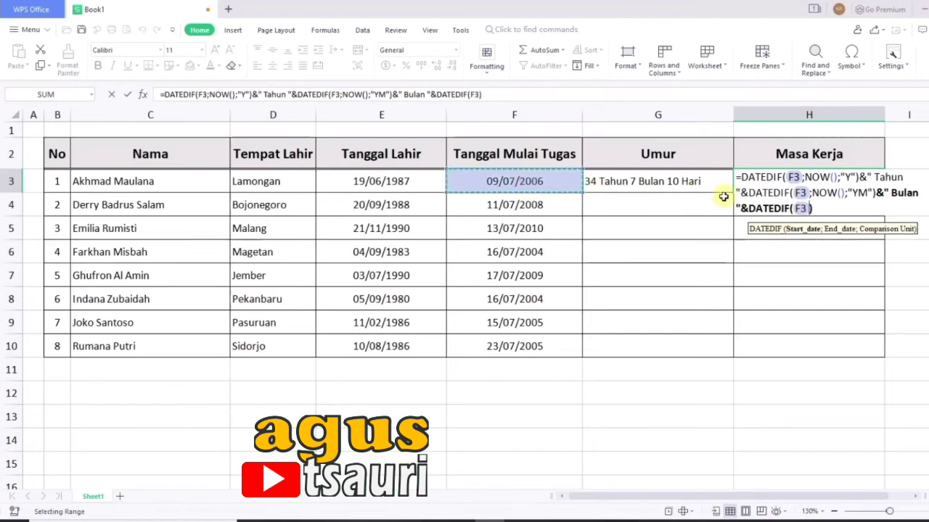
text(;)
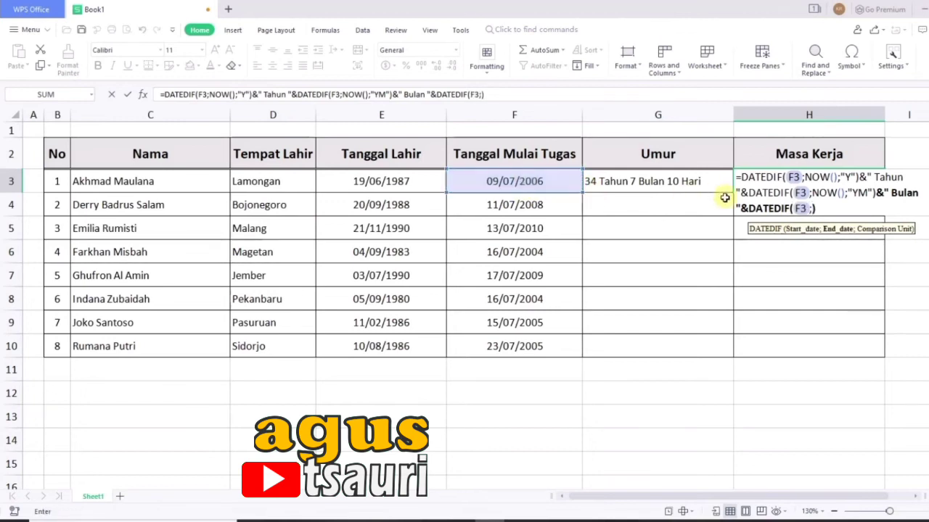
text(NOW)
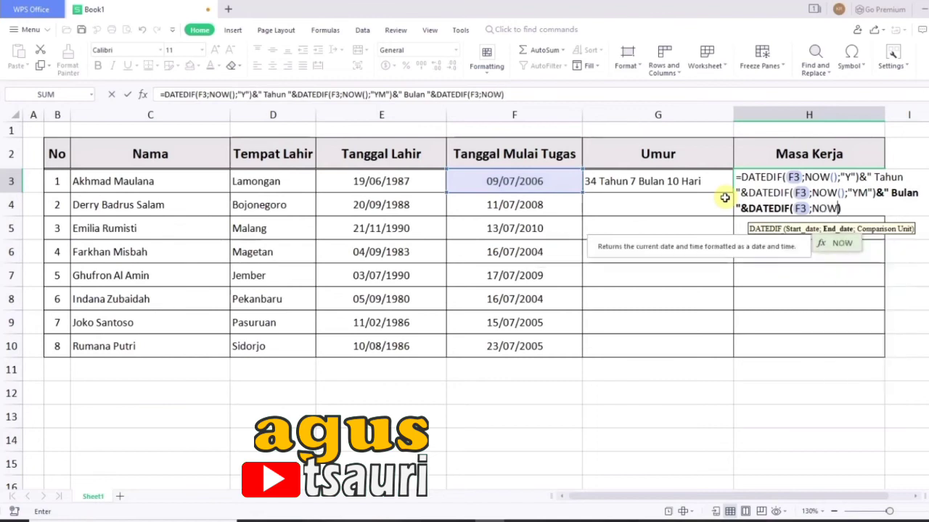
double_click(846, 245)
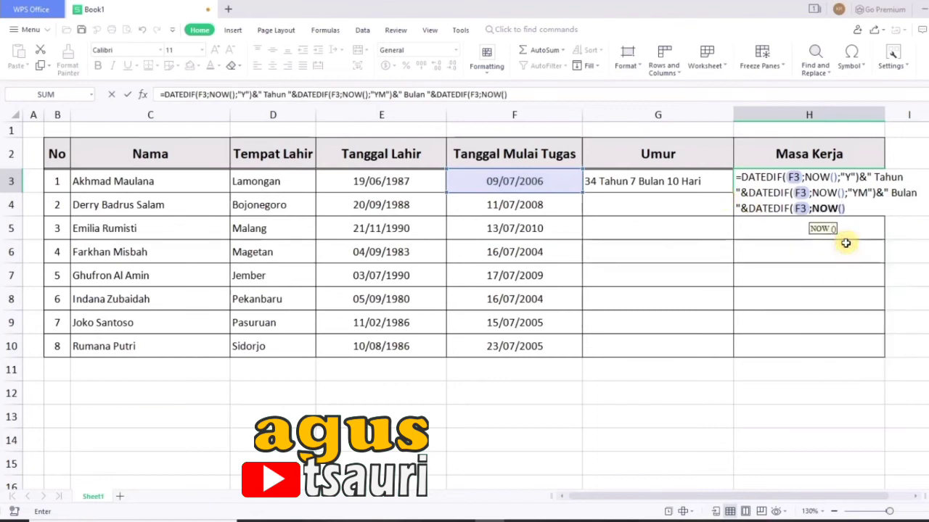
click(857, 213)
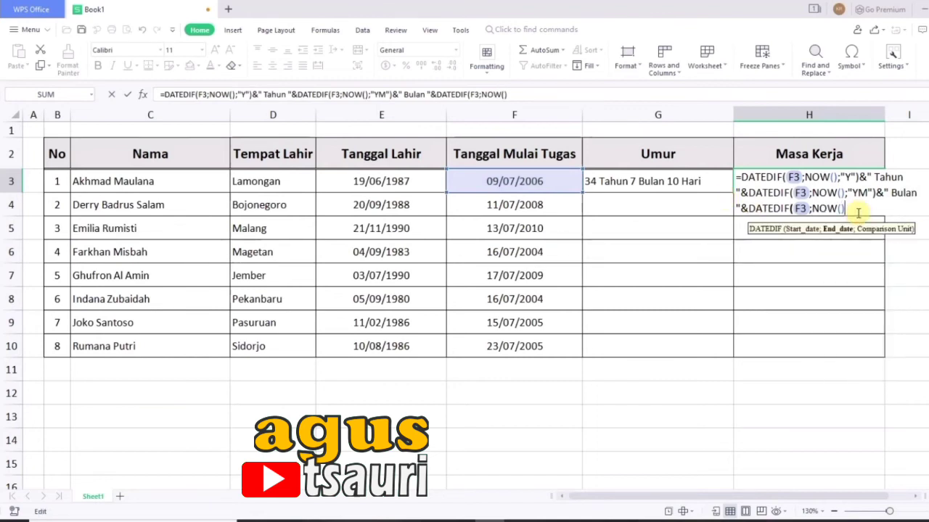
text(;)
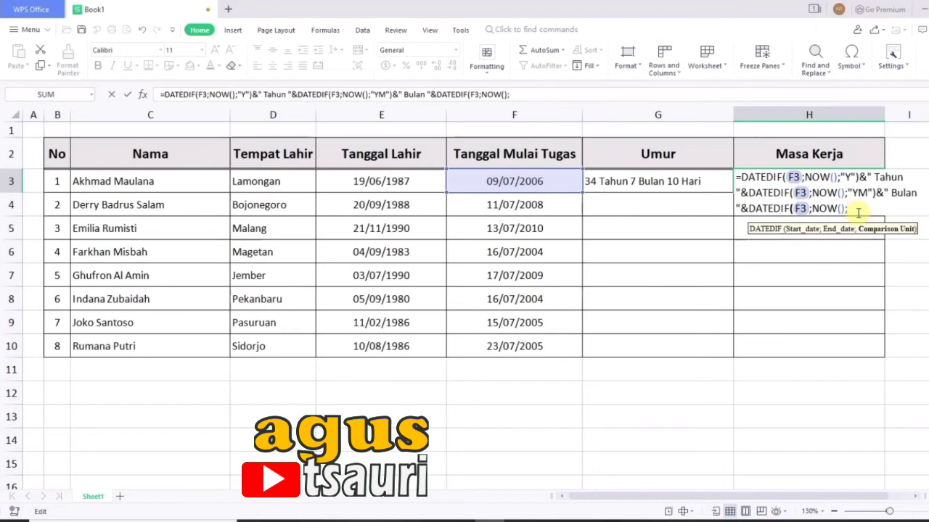
text("MD"))
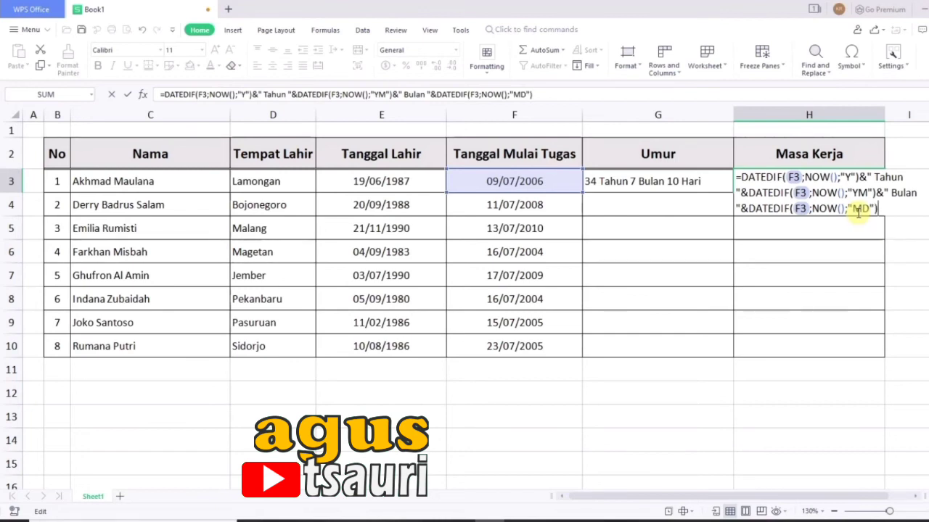
text(&" Hari")
key(Return)
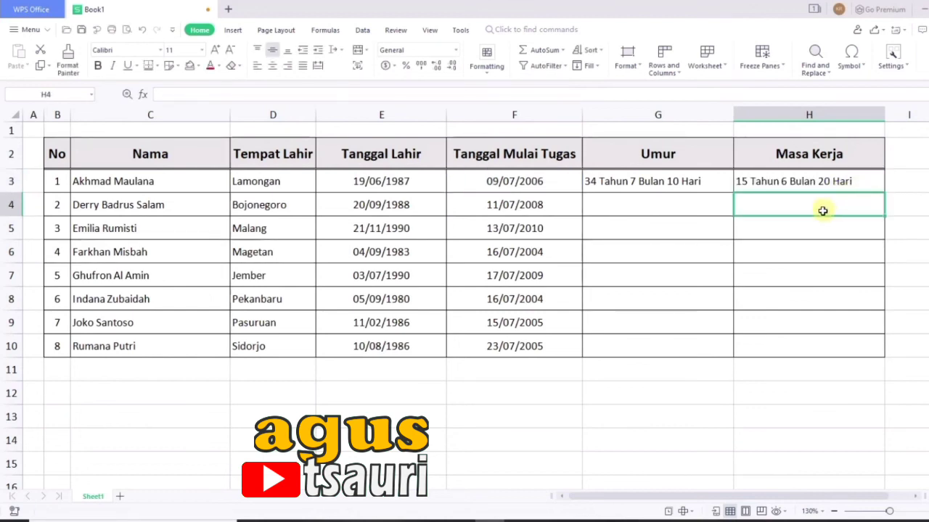
Fill the Umur and Masa Kerja formulas from G3:H3 down through row 10 for all the other employees.
click(771, 185)
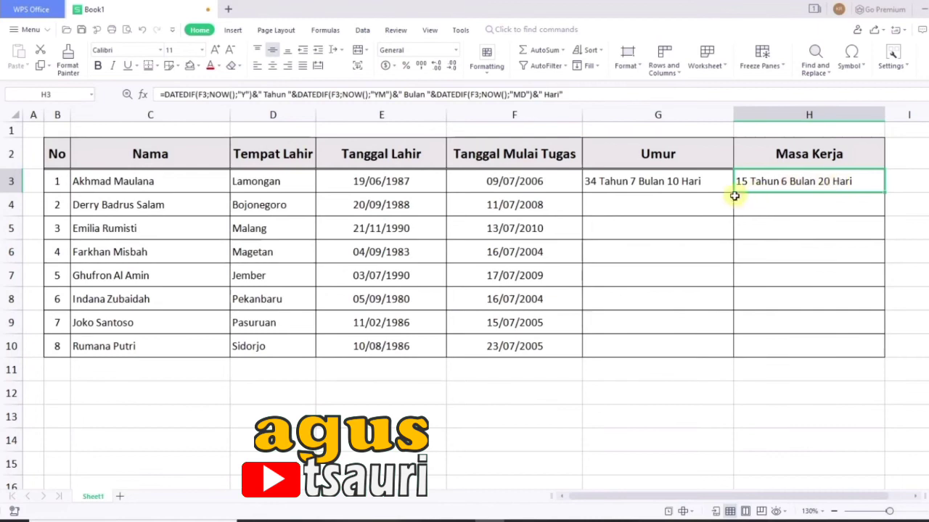
drag(704, 185, 740, 184)
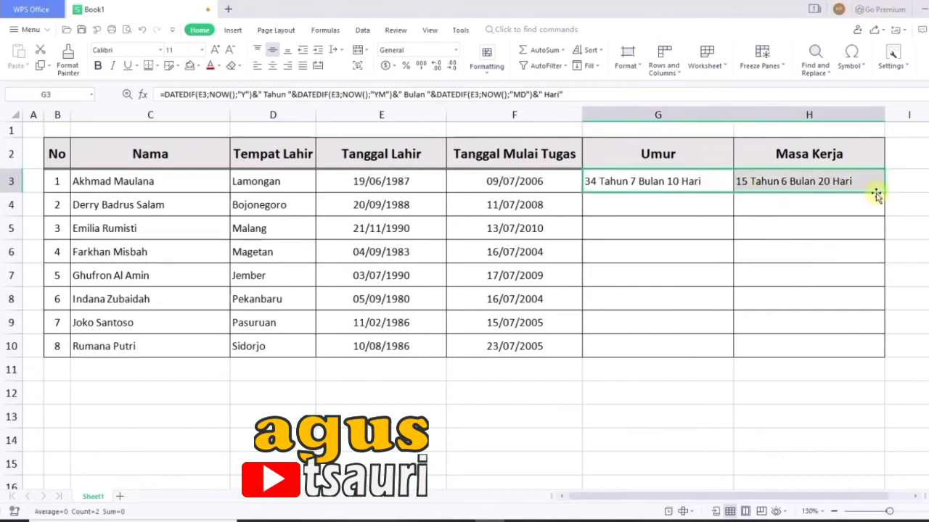
drag(883, 193, 857, 357)
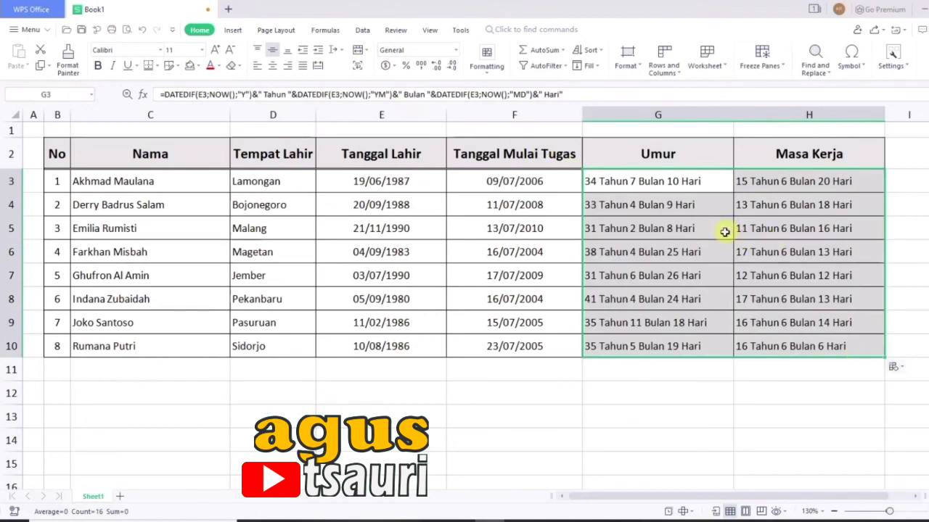
Review the Umur formulas in G3 and G4 and the Masa Kerja formula in H4, checking their cell references and DATEDIF arguments.
click(632, 182)
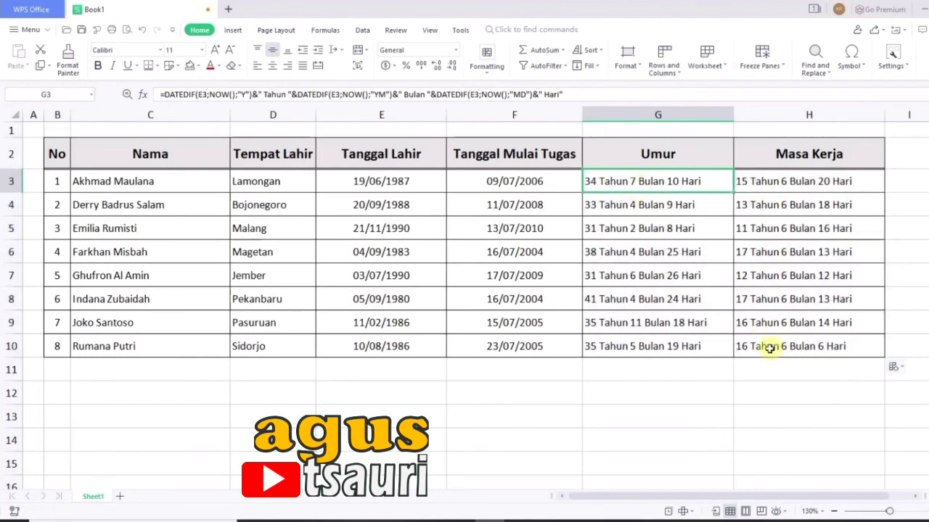
click(614, 205)
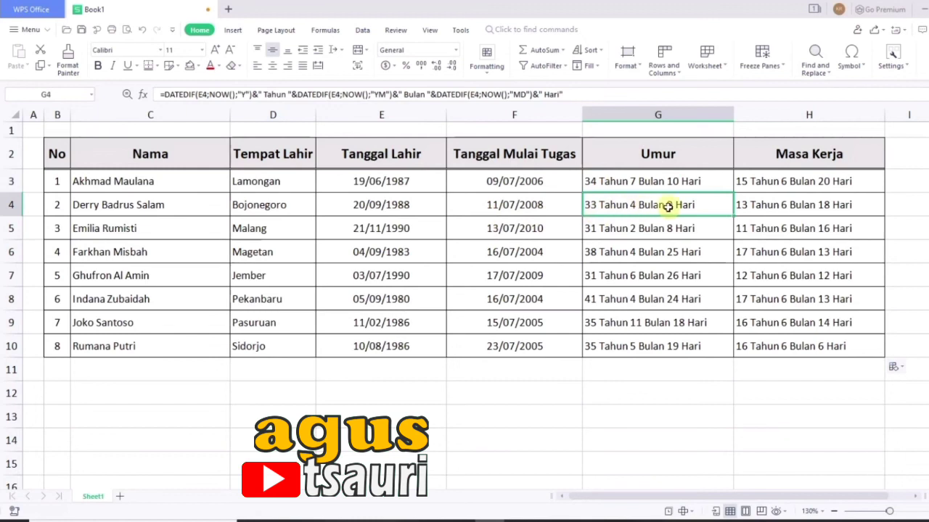
click(781, 203)
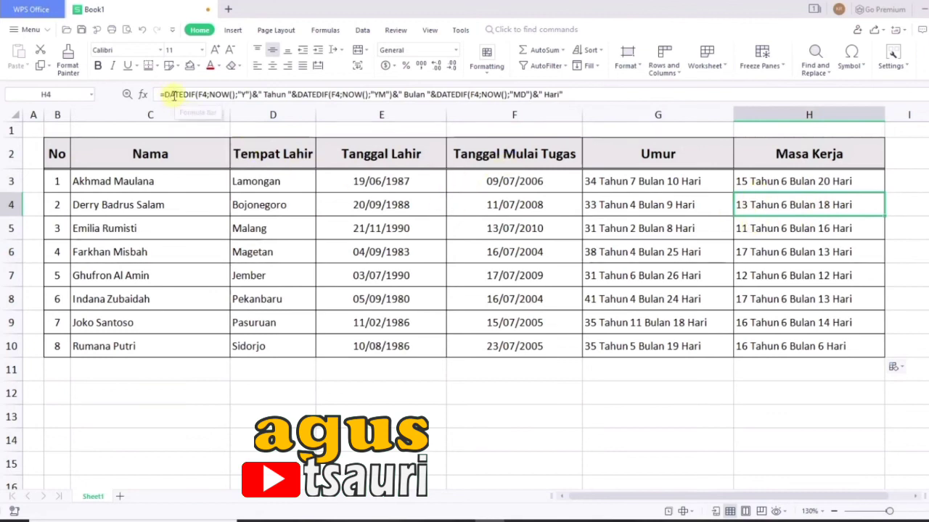
click(220, 95)
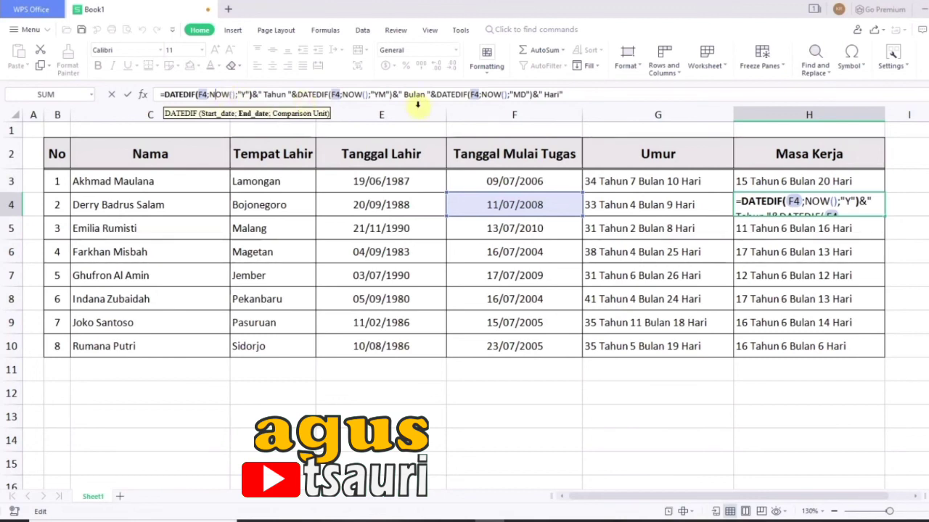
key(Return)
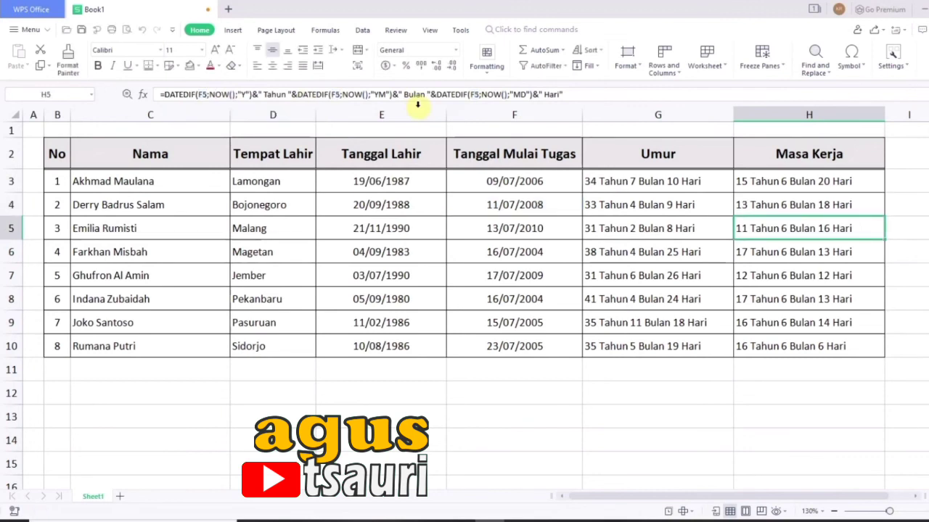